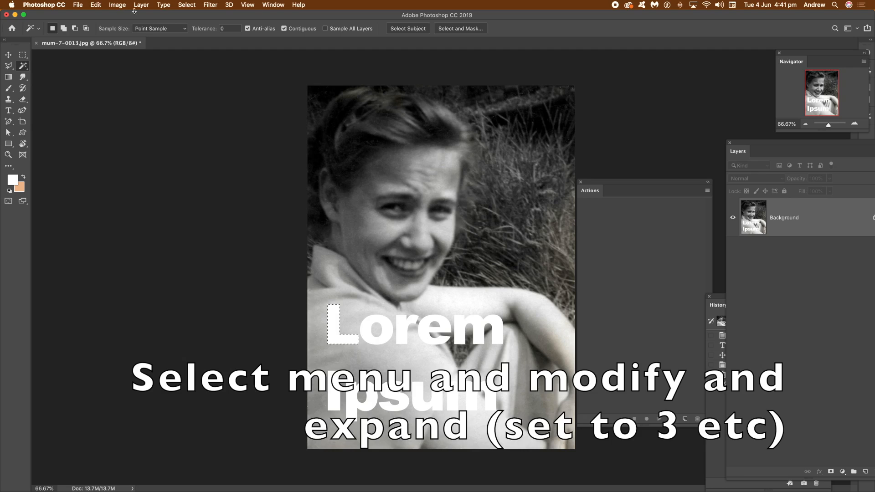
Expand the magic wand selection around the letter L.
{"action": "left_click", "coordinate": [196, 6]}
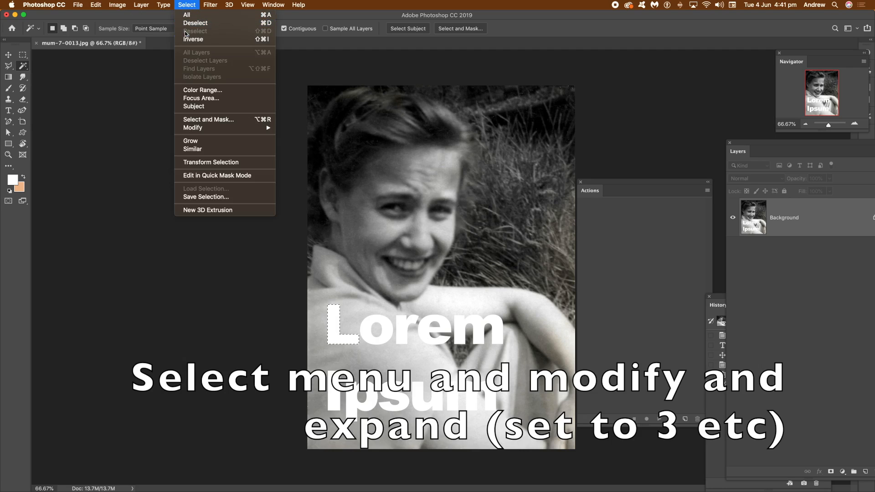
{"action": "mouse_move", "coordinate": [263, 130]}
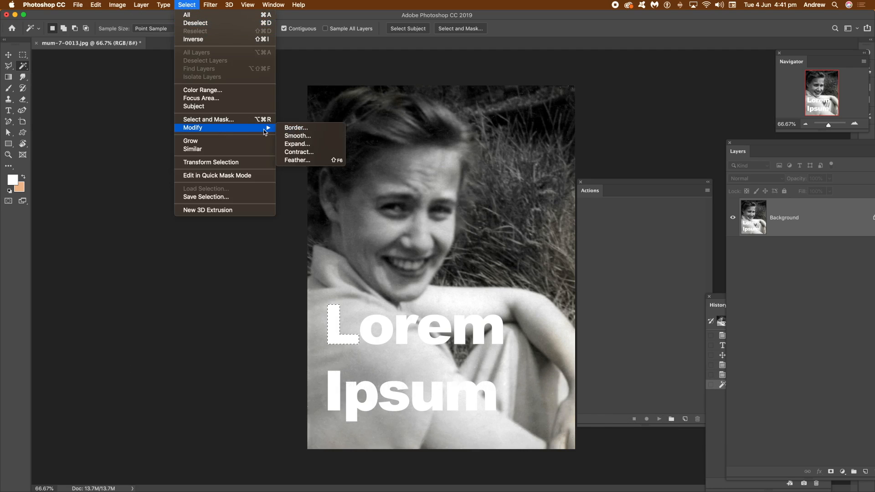
{"action": "left_click", "coordinate": [297, 144]}
{"action": "left_click", "coordinate": [484, 234]}
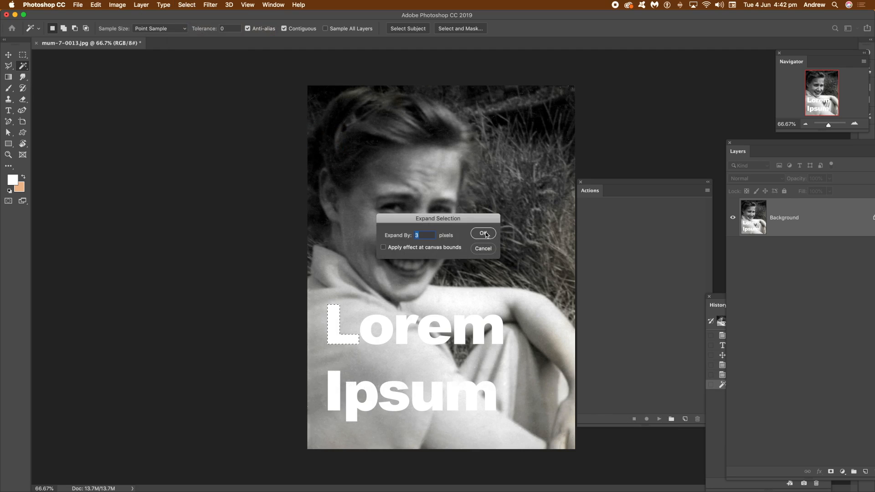
Content-aware fill the expanded selection, then deselect it.
{"action": "left_click", "coordinate": [102, 5]}
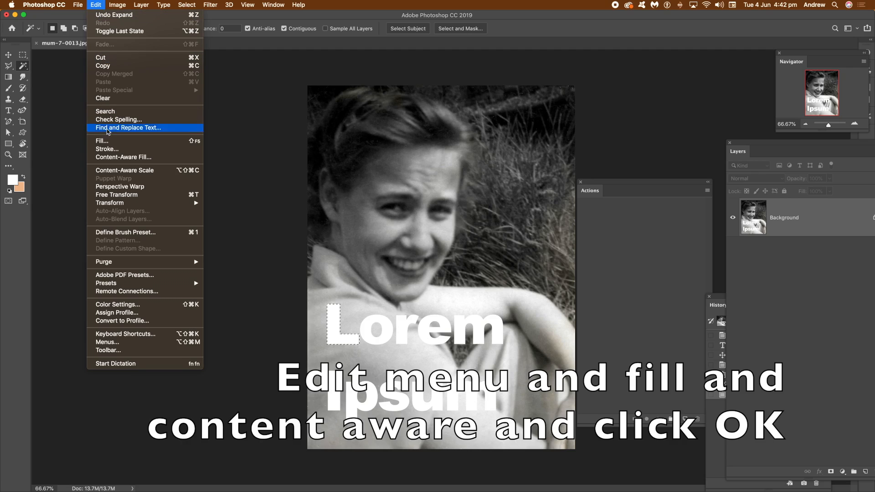
{"action": "left_click", "coordinate": [102, 141]}
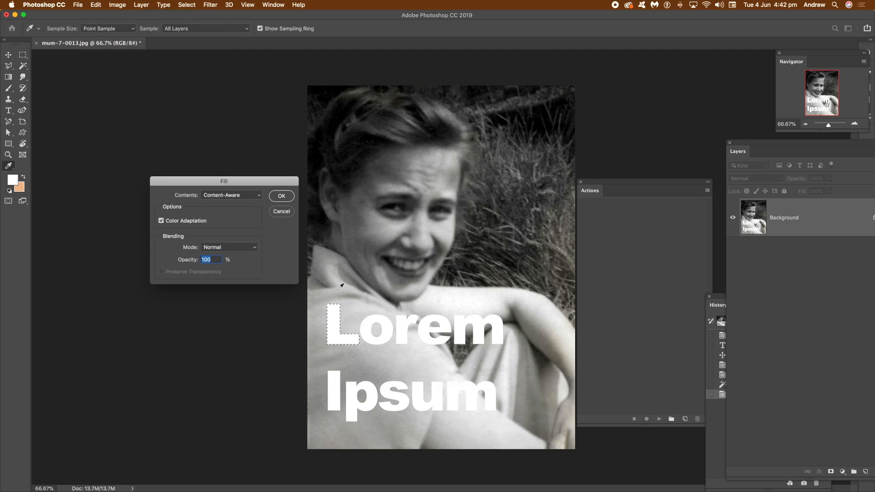
{"action": "left_click", "coordinate": [283, 196]}
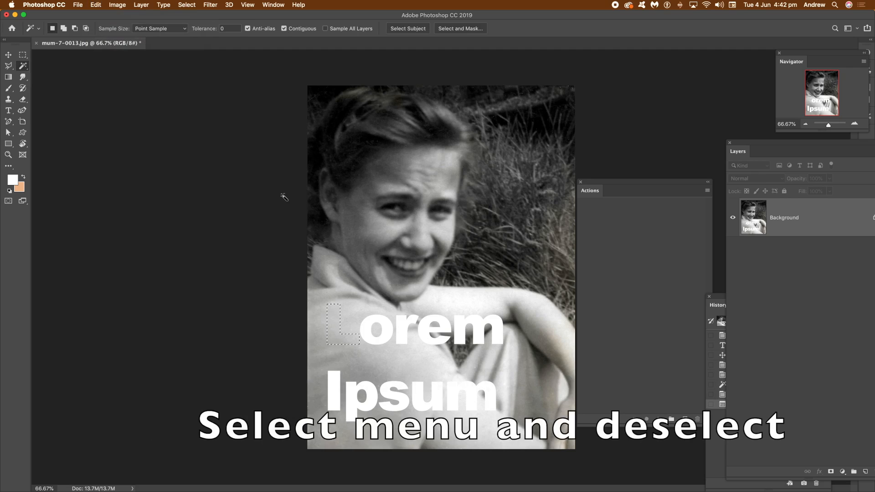
{"action": "left_click", "coordinate": [187, 4]}
{"action": "left_click", "coordinate": [192, 23]}
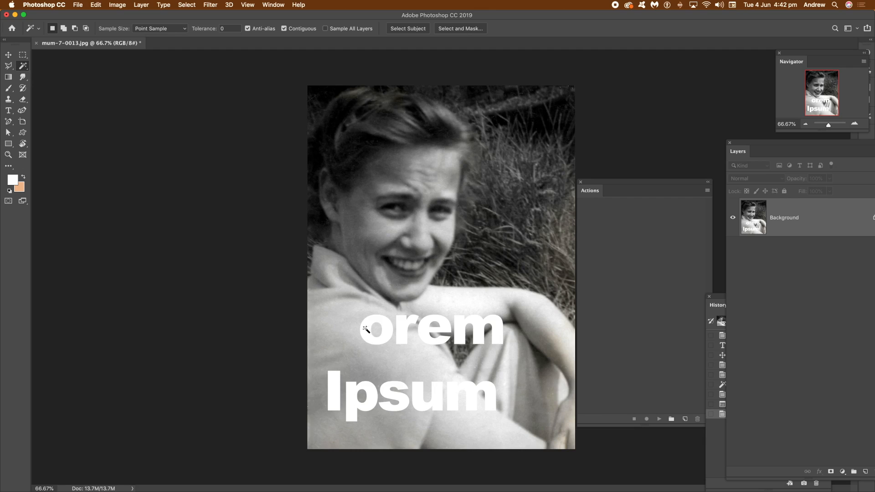
Revert the document to the Magic Wand history state.
{"action": "left_click", "coordinate": [710, 451]}
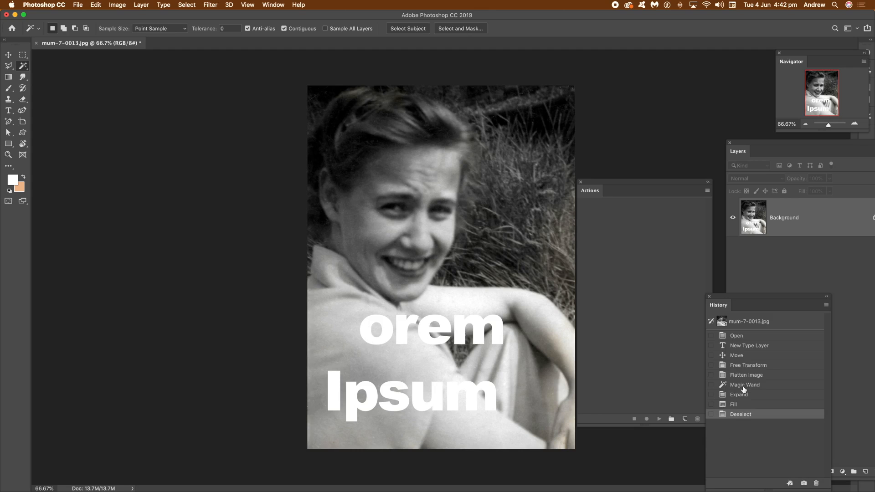
{"action": "left_click", "coordinate": [744, 386]}
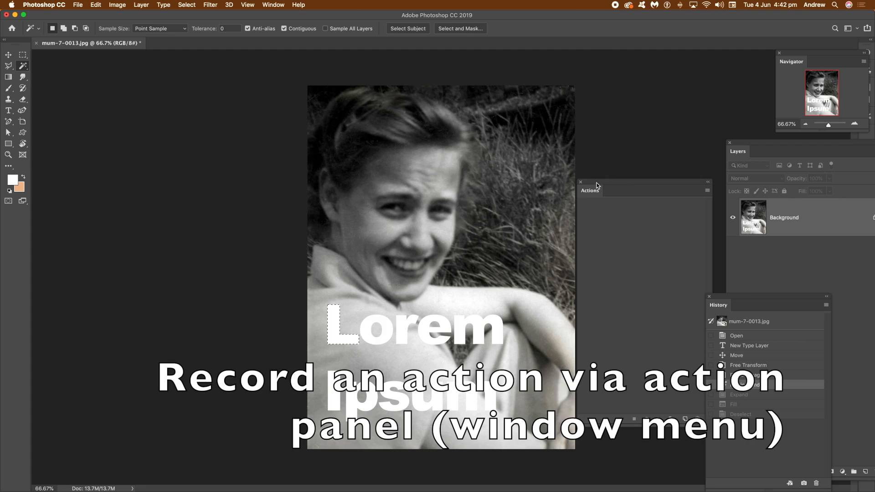
Create a new action in the Actions panel and start recording it.
{"action": "left_click", "coordinate": [272, 5]}
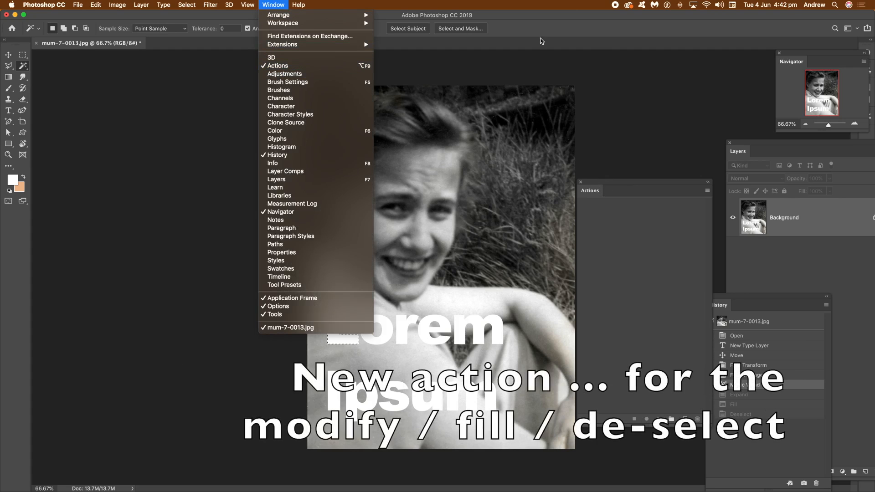
{"action": "left_click", "coordinate": [523, 27]}
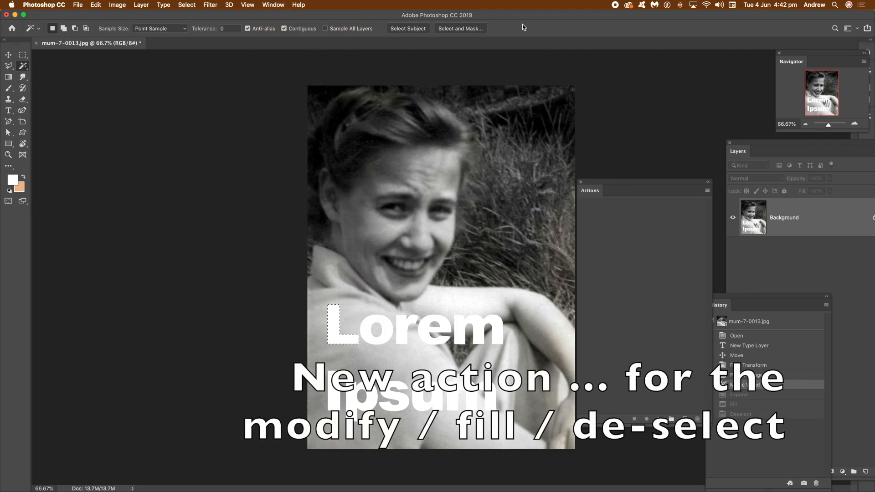
{"action": "left_click", "coordinate": [708, 191]}
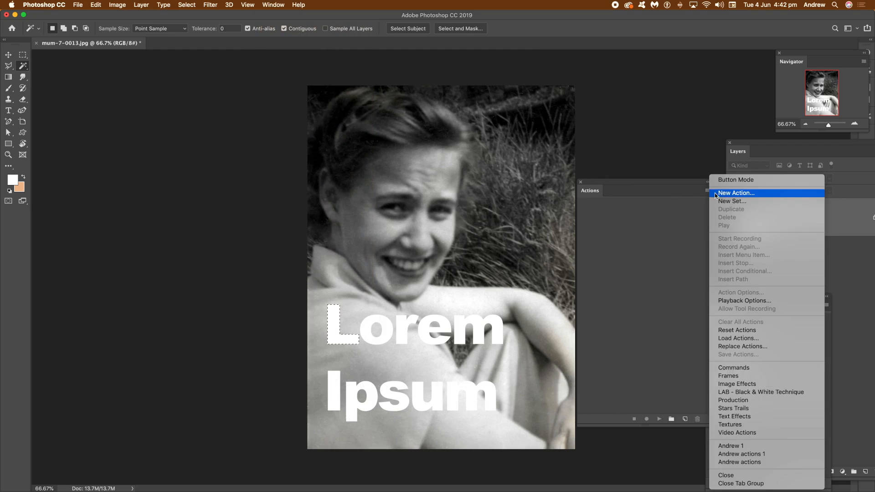
{"action": "left_click", "coordinate": [727, 194]}
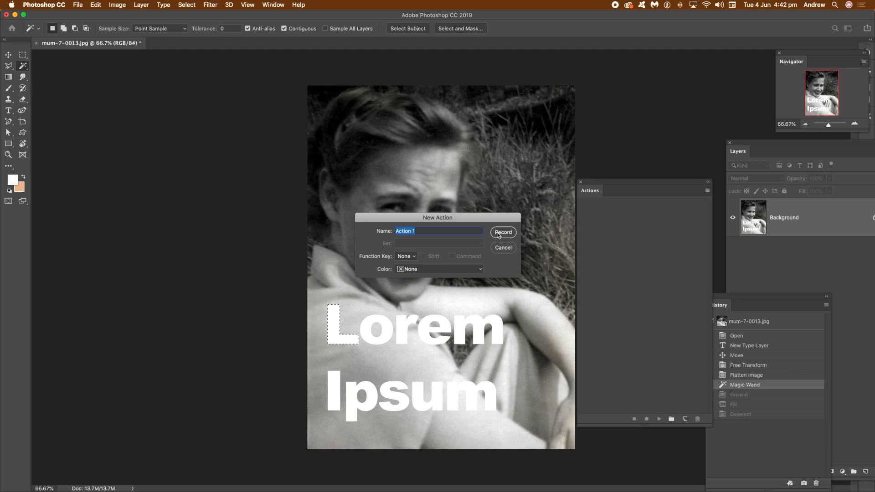
{"action": "left_click", "coordinate": [498, 234]}
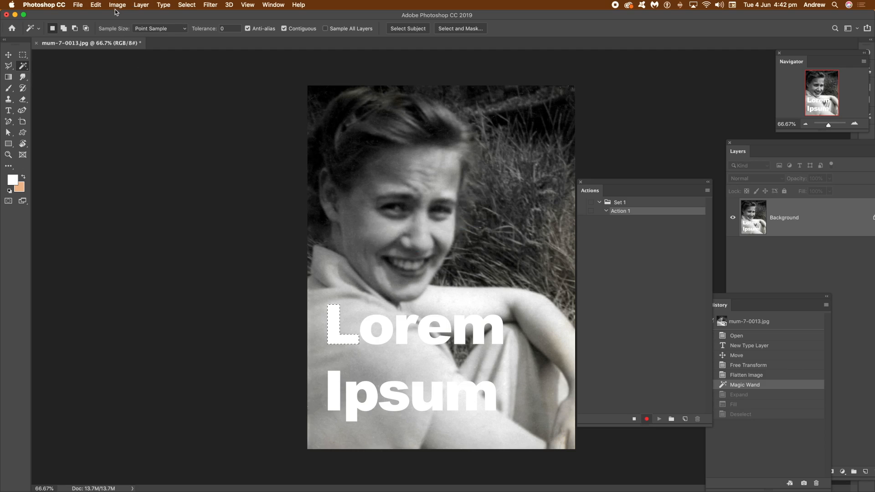
Record expanding the selection around the letter L.
{"action": "left_click", "coordinate": [190, 6]}
{"action": "mouse_move", "coordinate": [193, 128]}
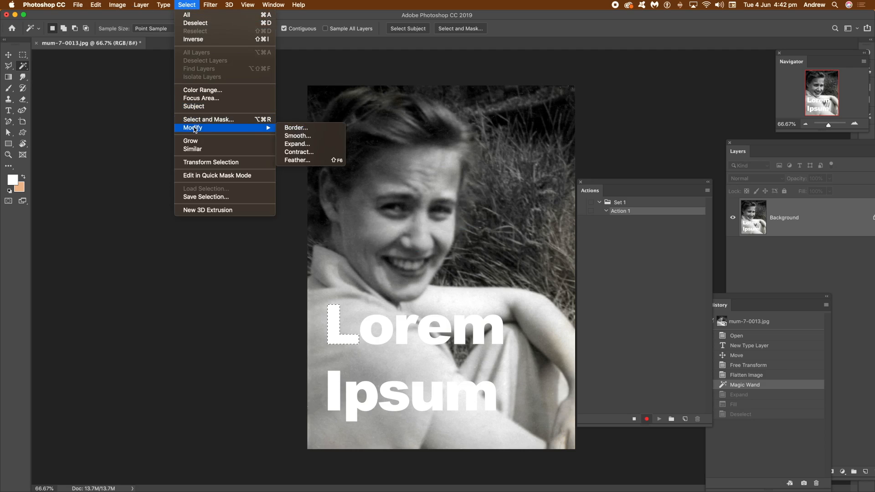
{"action": "left_click", "coordinate": [291, 144]}
{"action": "left_click", "coordinate": [484, 233]}
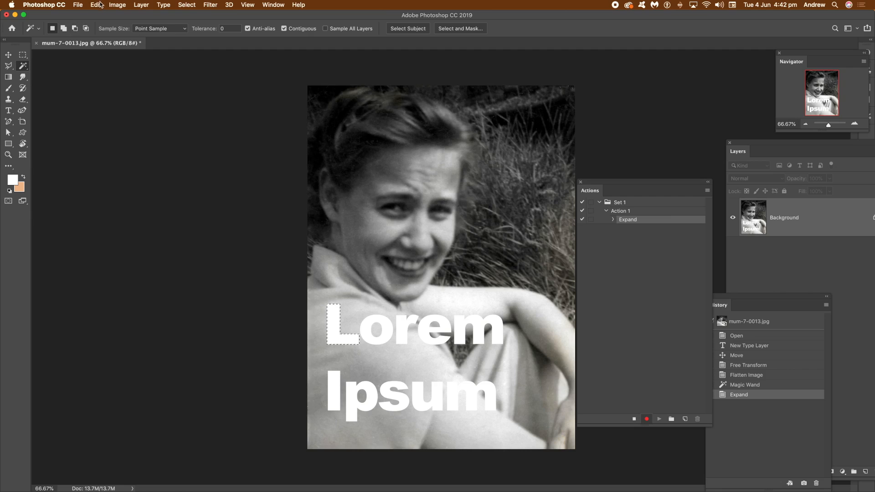
Record a Content-Aware fill of the expanded selection.
{"action": "left_click", "coordinate": [101, 4]}
{"action": "left_click", "coordinate": [108, 141]}
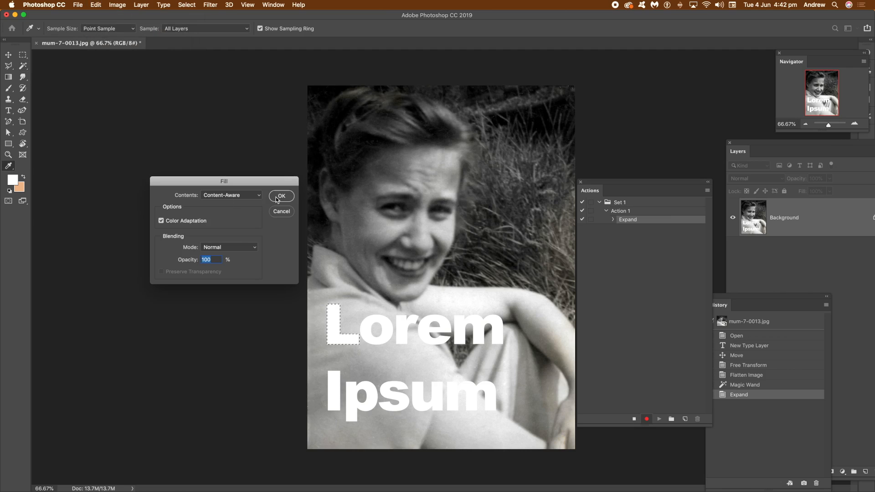
{"action": "left_click", "coordinate": [280, 196]}
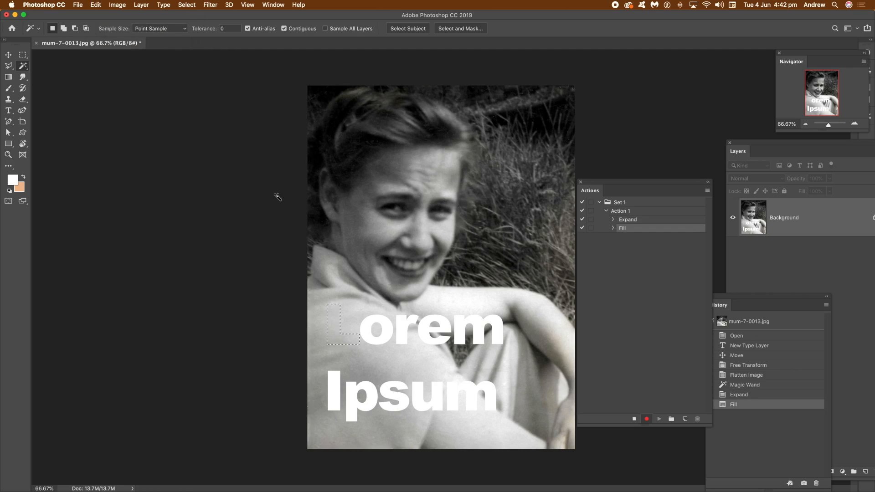
Record deselecting, then stop recording and collapse Action 1.
{"action": "left_click", "coordinate": [189, 4]}
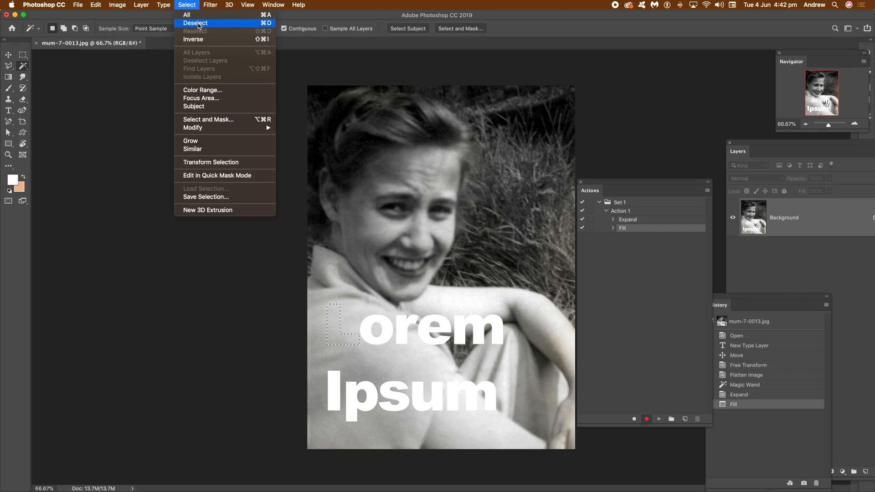
{"action": "left_click", "coordinate": [199, 24]}
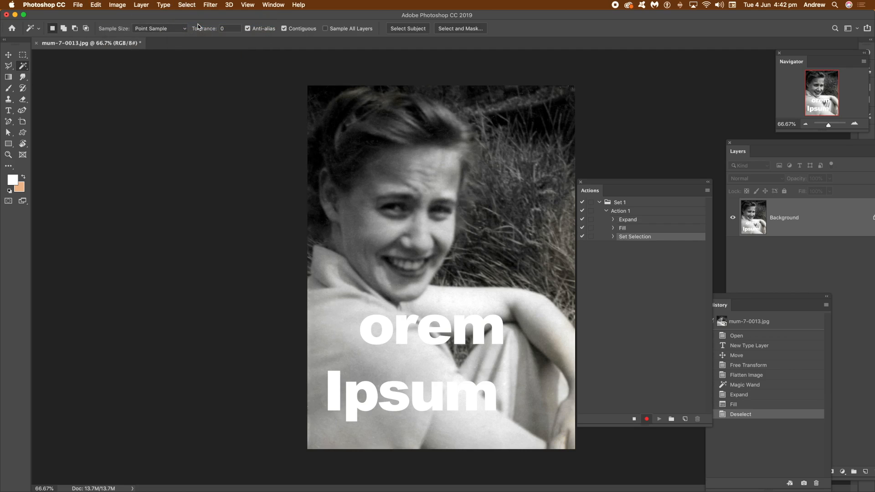
{"action": "left_click", "coordinate": [635, 419]}
{"action": "left_click", "coordinate": [606, 212]}
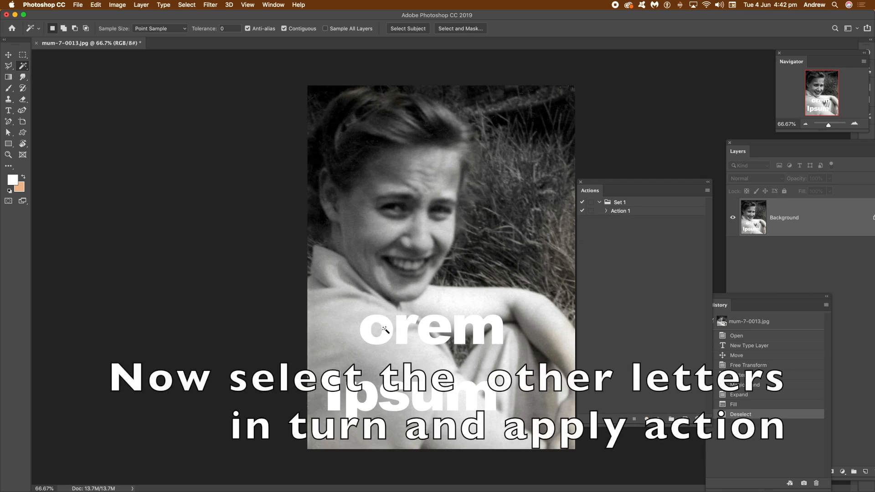
Select the letter o with the magic wand and play Action 1 on it.
{"action": "left_click", "coordinate": [388, 330]}
{"action": "left_click", "coordinate": [621, 211]}
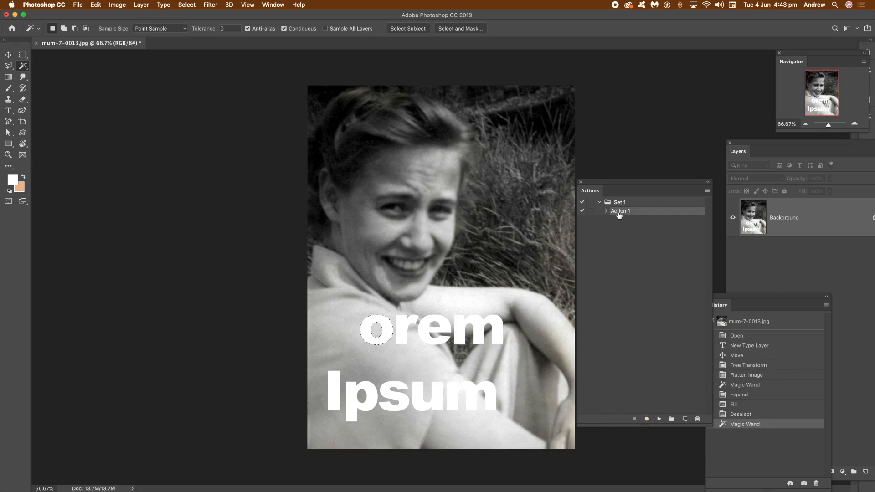
{"action": "left_click", "coordinate": [659, 420]}
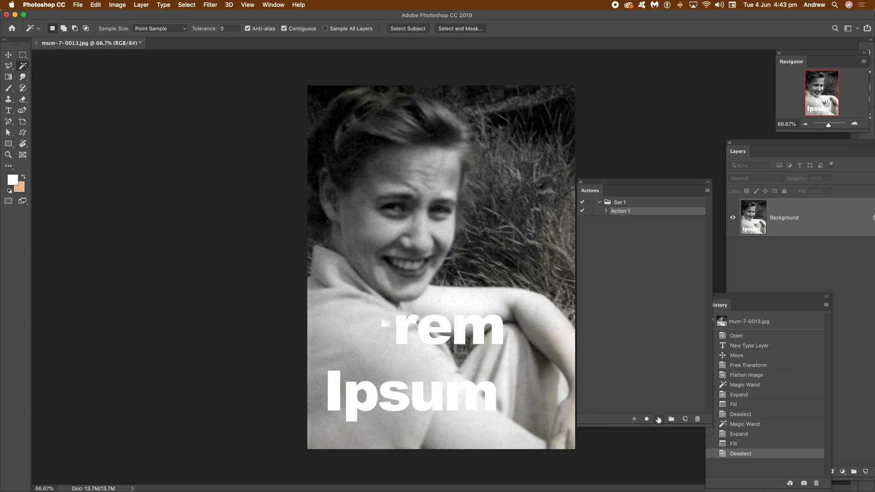
{"action": "left_click", "coordinate": [387, 326]}
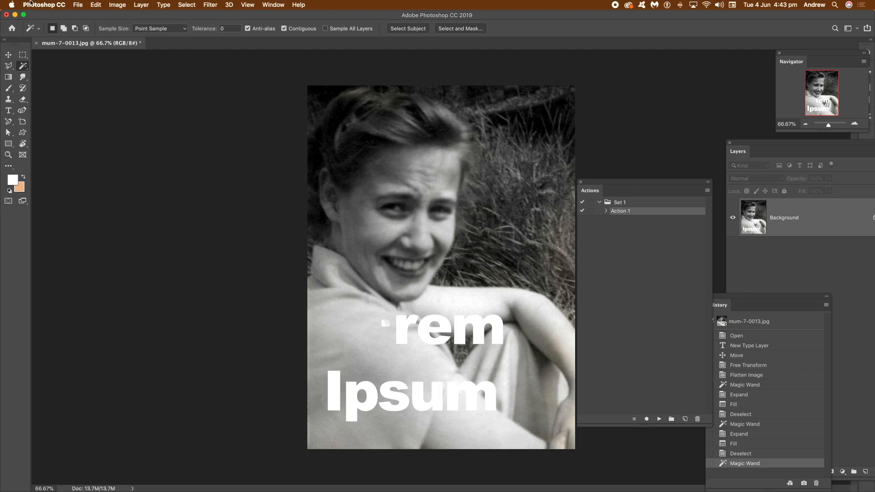
{"action": "left_click", "coordinate": [187, 4]}
{"action": "left_click", "coordinate": [194, 25]}
Select the letters r, e and m of Lorem in turn and play Action 1 on each.
{"action": "left_click", "coordinate": [403, 329]}
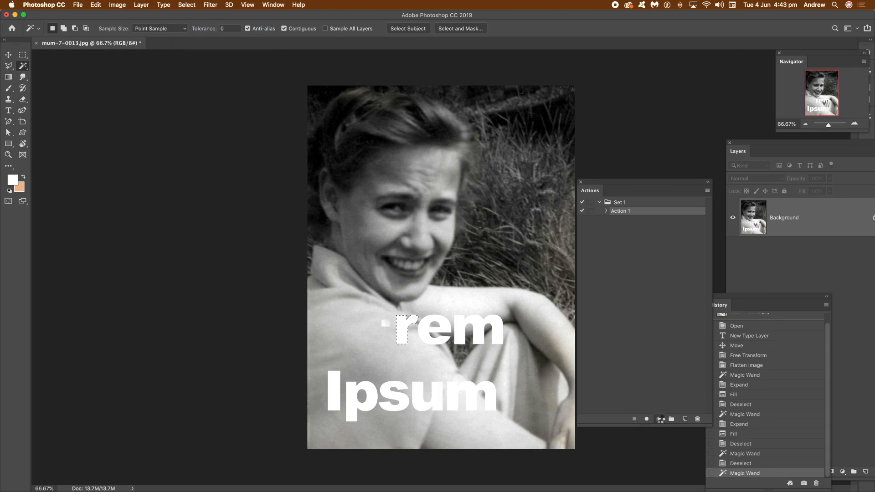
{"action": "left_click", "coordinate": [659, 419]}
{"action": "left_click", "coordinate": [440, 321]}
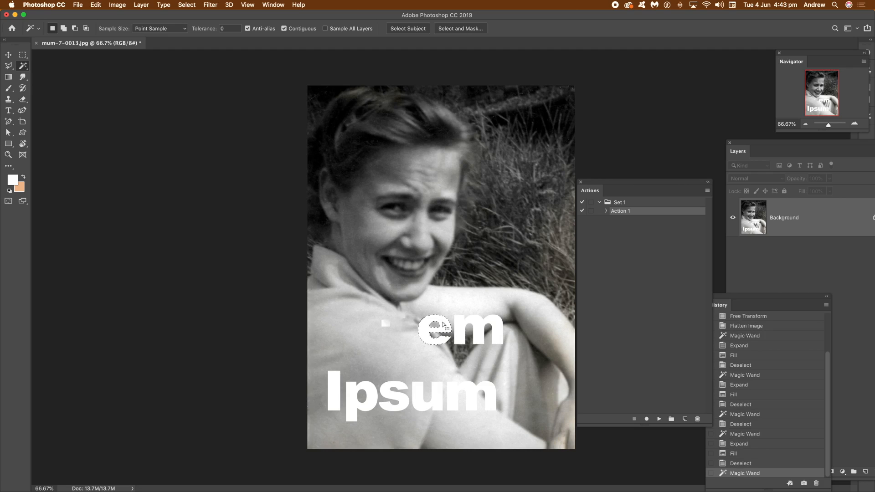
{"action": "left_click", "coordinate": [659, 419]}
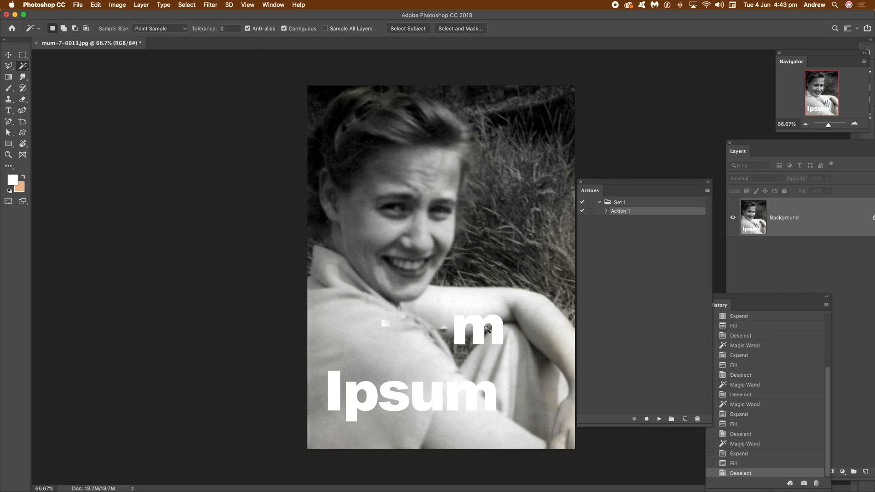
{"action": "left_click", "coordinate": [462, 326]}
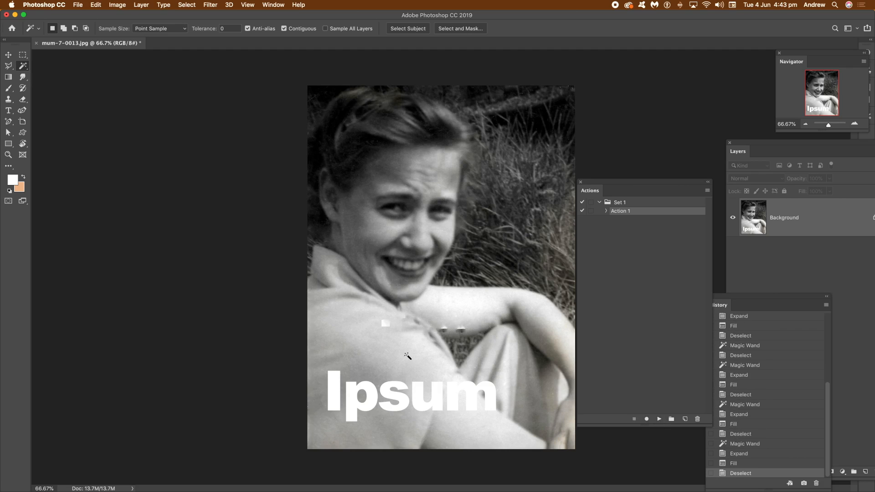
Select each letter of Ipsum in turn and play Action 1 on it.
{"action": "left_click", "coordinate": [333, 395]}
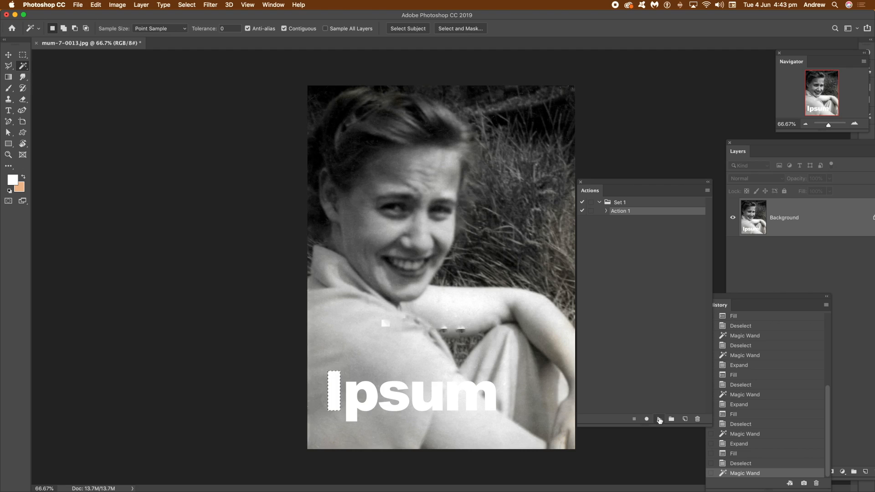
{"action": "left_click", "coordinate": [354, 394]}
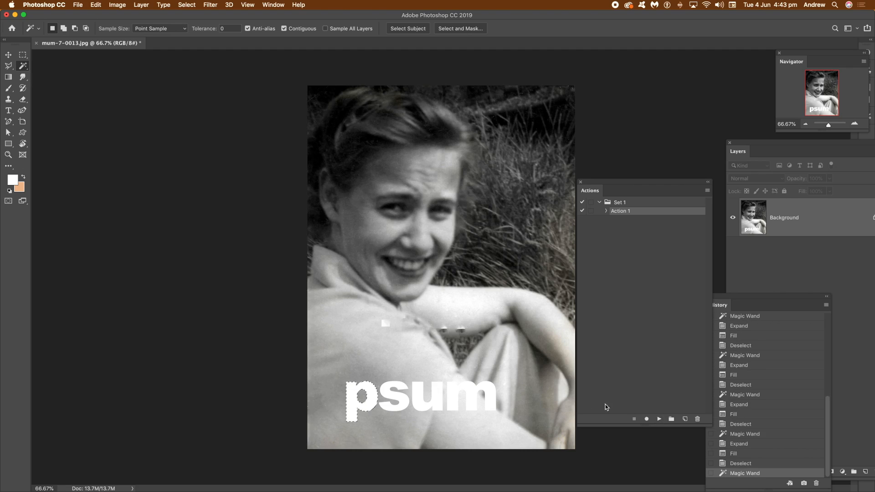
{"action": "left_click", "coordinate": [393, 389]}
{"action": "left_click", "coordinate": [660, 419]}
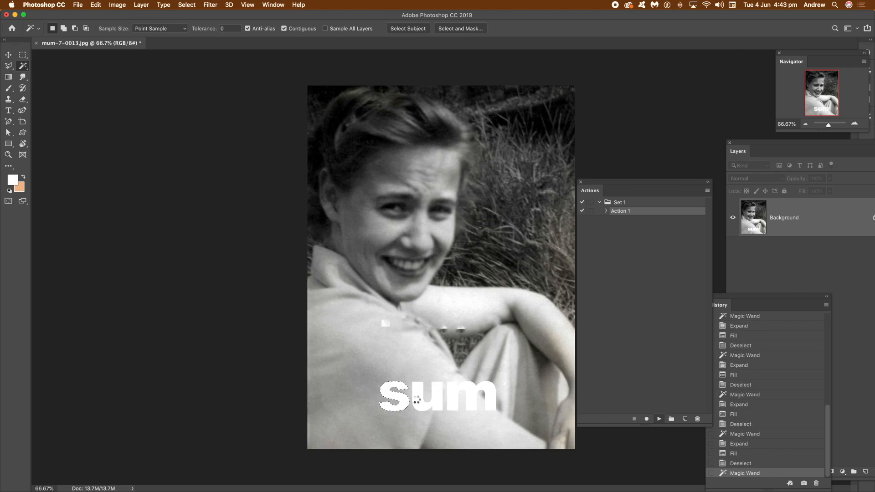
{"action": "left_click", "coordinate": [419, 395]}
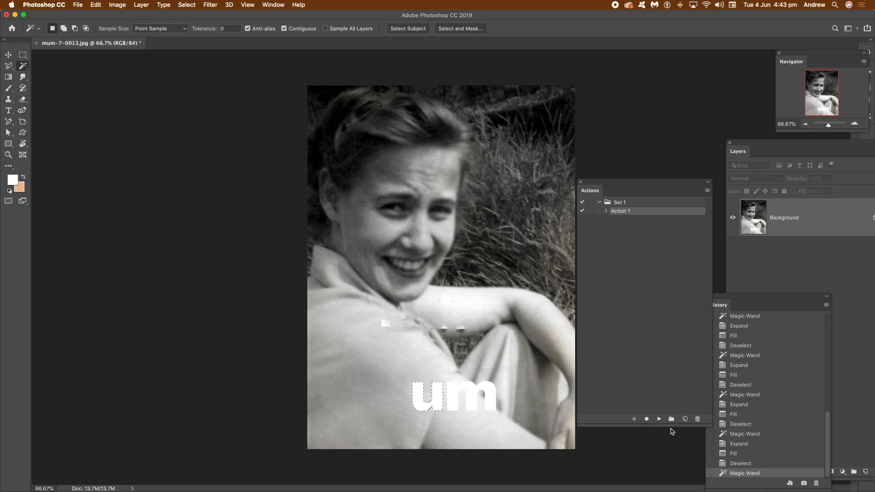
{"action": "left_click", "coordinate": [454, 391]}
{"action": "left_click", "coordinate": [659, 419]}
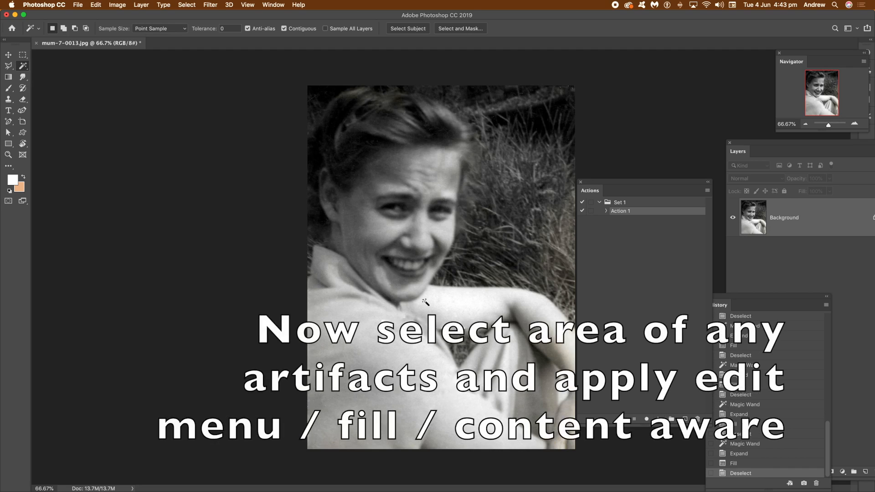
Marquee a small leftover artifact below the text, fill it with Content-Aware, and deselect.
{"action": "left_click", "coordinate": [22, 55]}
{"action": "left_click_drag", "start_coordinate": [376, 317], "coordinate": [395, 334]}
{"action": "left_click", "coordinate": [98, 5]}
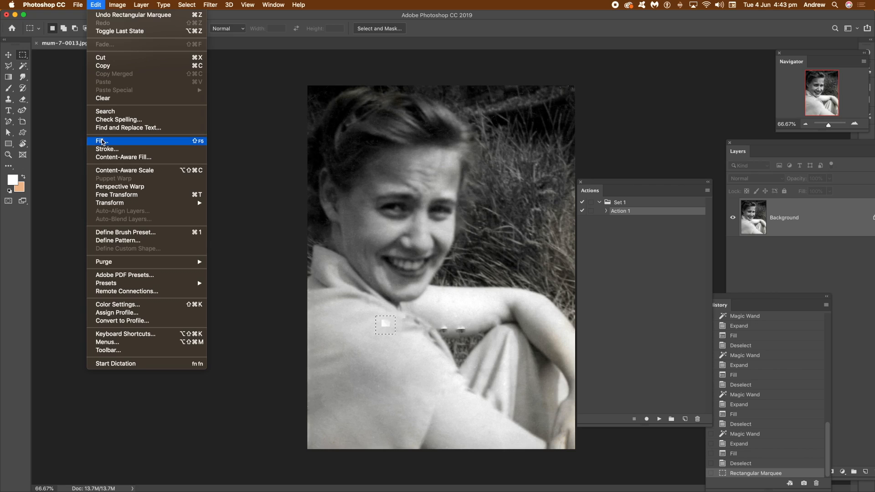
{"action": "left_click", "coordinate": [108, 141]}
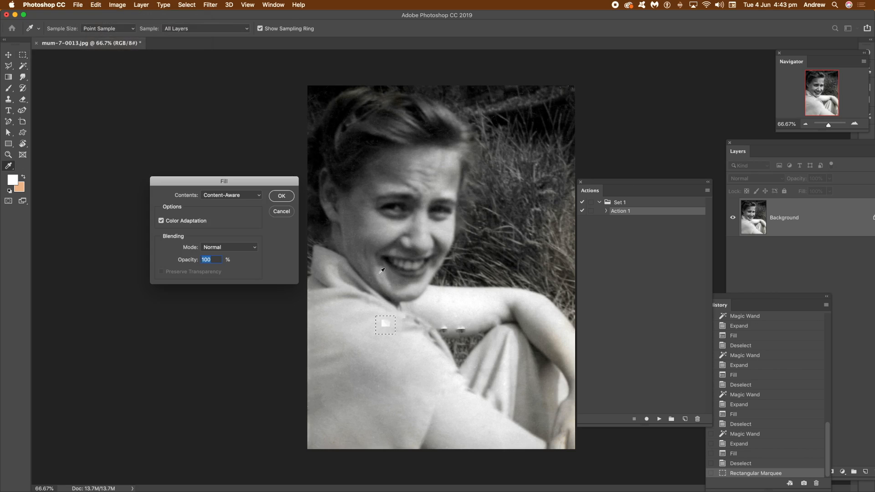
{"action": "left_click", "coordinate": [282, 196]}
{"action": "left_click", "coordinate": [184, 5]}
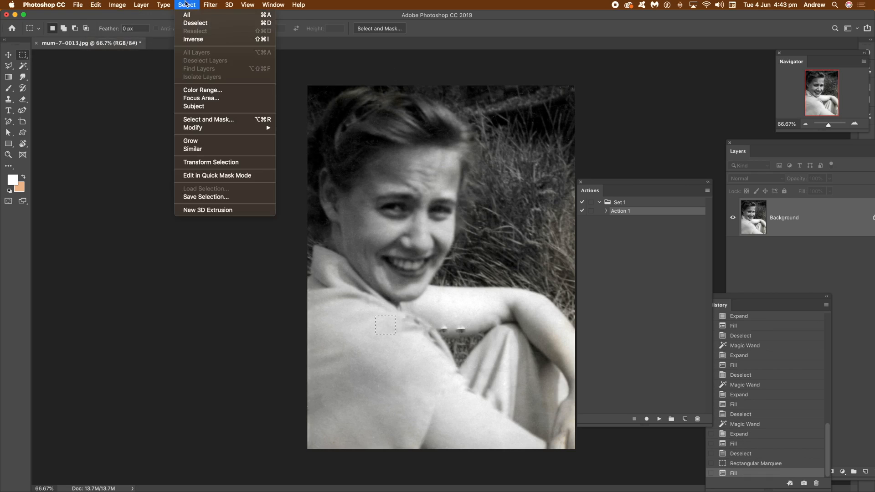
{"action": "left_click", "coordinate": [190, 23]}
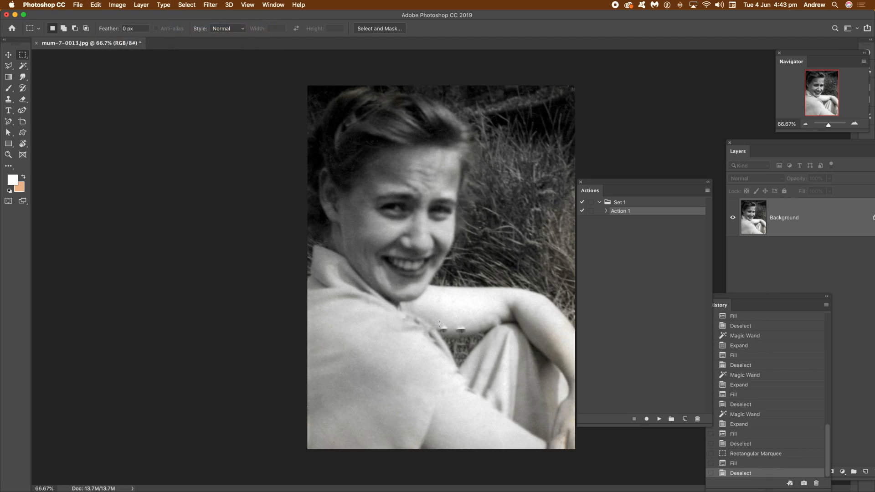
Marquee the remaining artifacts near the arm, fill them with Content-Aware, and deselect.
{"action": "left_click_drag", "start_coordinate": [438, 324], "coordinate": [469, 334]}
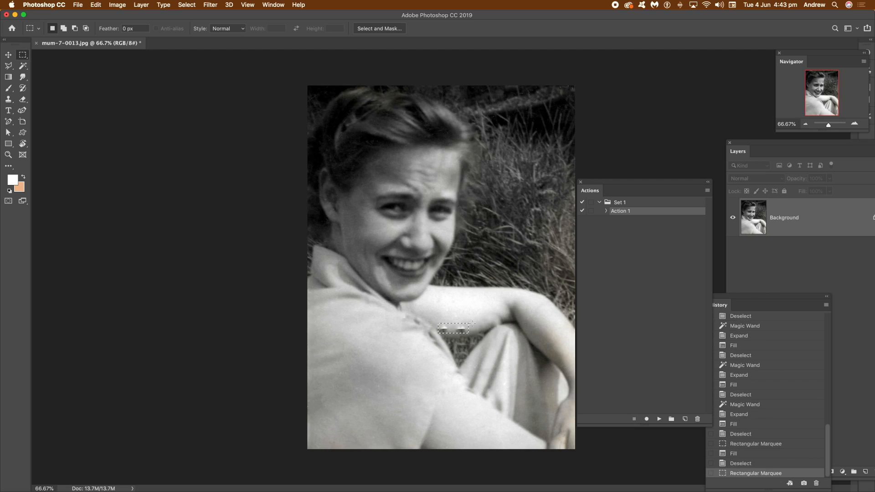
{"action": "left_click", "coordinate": [95, 5]}
{"action": "left_click", "coordinate": [109, 141]}
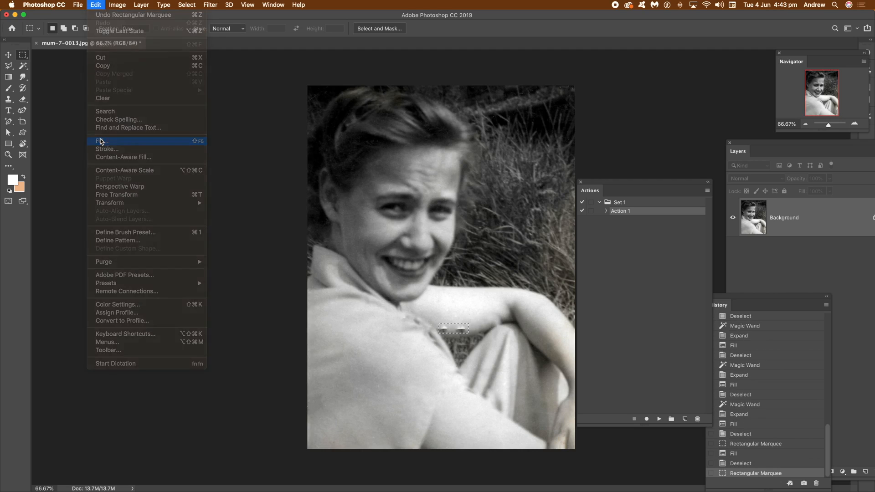
{"action": "left_click", "coordinate": [275, 200]}
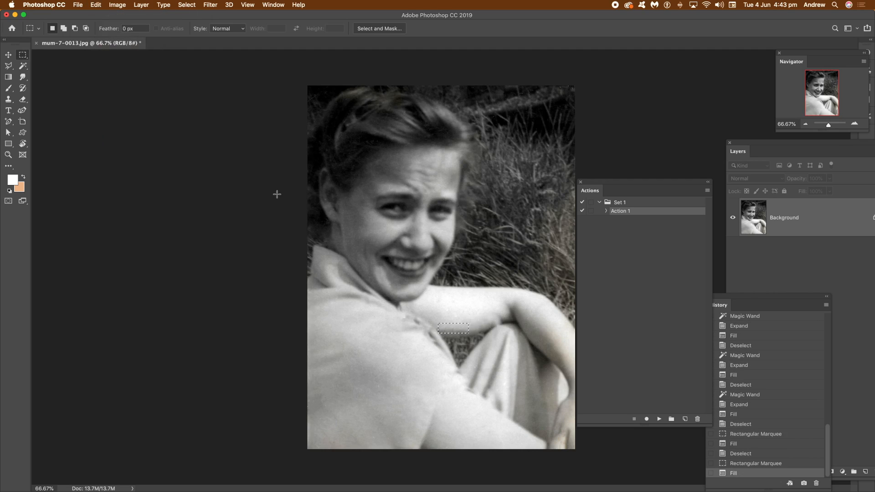
{"action": "left_click", "coordinate": [187, 5]}
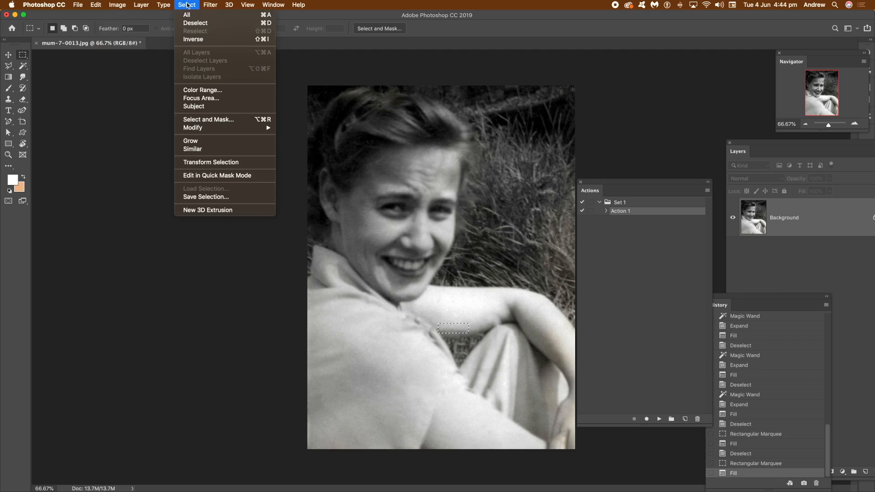
{"action": "left_click", "coordinate": [196, 24]}
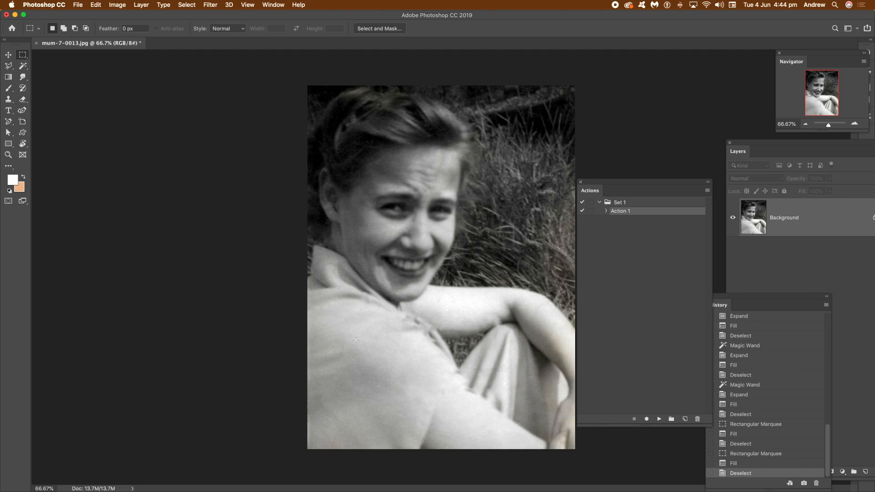
Step back in the history to the Flatten Image state to restore the original text.
{"action": "left_click_drag", "start_coordinate": [829, 436], "coordinate": [836, 320]}
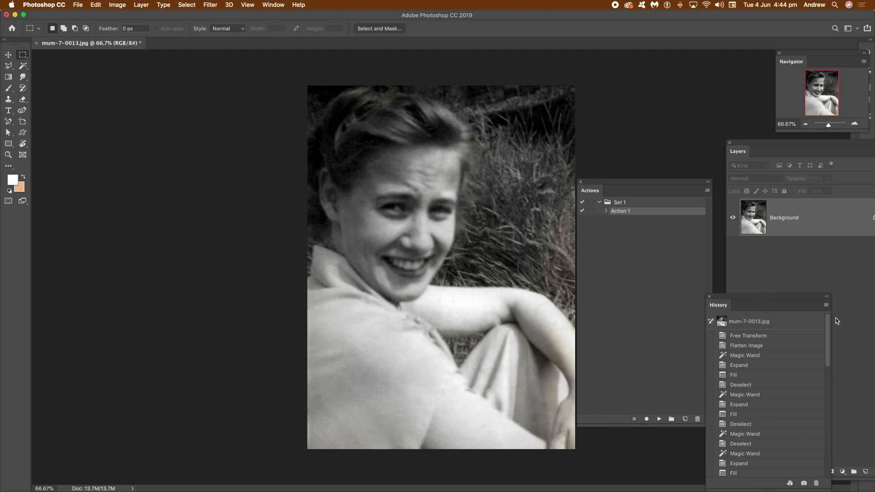
{"action": "left_click", "coordinate": [753, 347]}
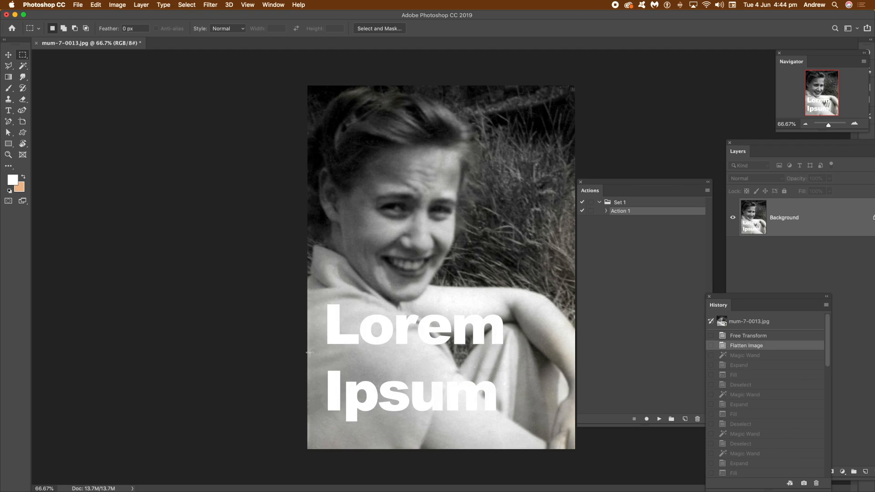
Try Content-Aware Fill on a marquee around the whole text, painting areas out of the sampling region, then cancel.
{"action": "left_click_drag", "start_coordinate": [313, 293], "coordinate": [519, 428]}
{"action": "left_click", "coordinate": [96, 5]}
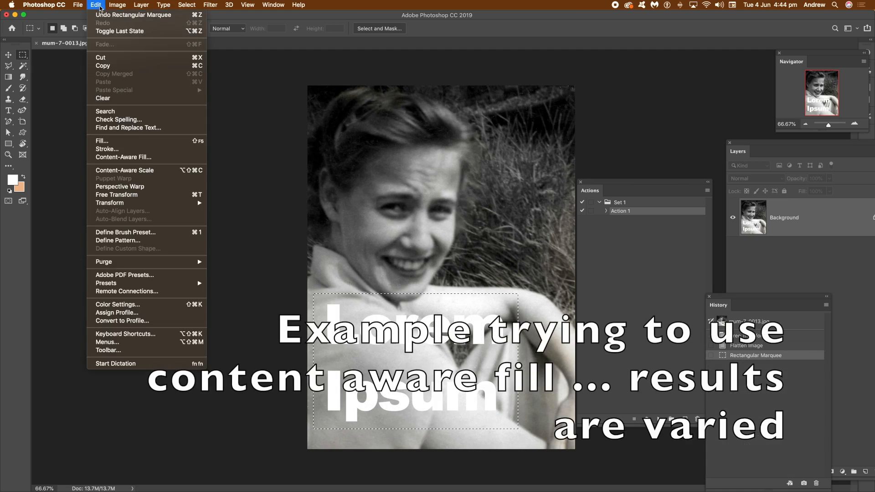
{"action": "left_click", "coordinate": [119, 157]}
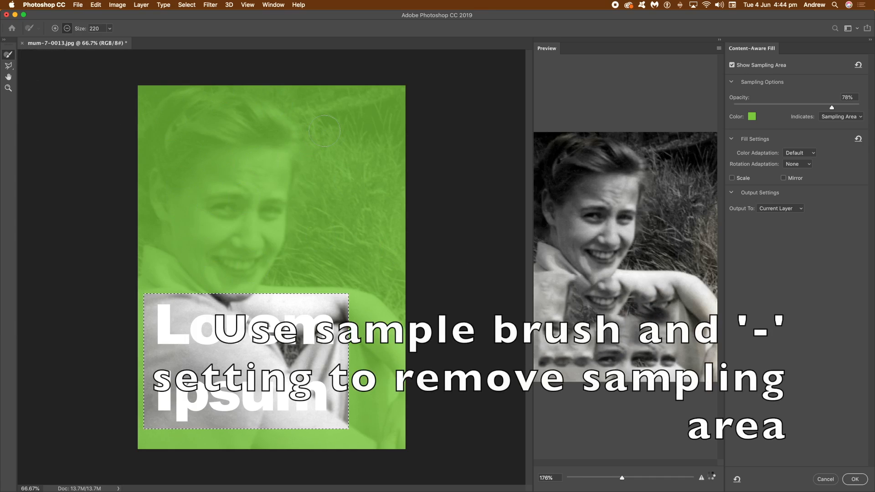
{"action": "mouse_move", "coordinate": [346, 135]}
{"action": "left_mouse_down"}
{"action": "mouse_move", "coordinate": [450, 129]}
{"action": "mouse_move", "coordinate": [178, 99]}
{"action": "mouse_move", "coordinate": [144, 78]}
{"action": "mouse_move", "coordinate": [179, 91]}
{"action": "mouse_move", "coordinate": [315, 93]}
{"action": "mouse_move", "coordinate": [375, 183]}
{"action": "mouse_move", "coordinate": [435, 178]}
{"action": "mouse_move", "coordinate": [285, 214]}
{"action": "mouse_move", "coordinate": [227, 218]}
{"action": "mouse_move", "coordinate": [402, 158]}
{"action": "mouse_move", "coordinate": [383, 118]}
{"action": "mouse_move", "coordinate": [384, 96]}
{"action": "mouse_move", "coordinate": [405, 94]}
{"action": "mouse_move", "coordinate": [376, 91]}
{"action": "mouse_move", "coordinate": [424, 100]}
{"action": "mouse_move", "coordinate": [398, 111]}
{"action": "mouse_move", "coordinate": [414, 115]}
{"action": "mouse_move", "coordinate": [378, 224]}
{"action": "mouse_move", "coordinate": [393, 220]}
{"action": "mouse_move", "coordinate": [397, 238]}
{"action": "mouse_move", "coordinate": [380, 256]}
{"action": "mouse_move", "coordinate": [257, 281]}
{"action": "mouse_move", "coordinate": [389, 288]}
{"action": "mouse_move", "coordinate": [85, 284]}
{"action": "mouse_move", "coordinate": [282, 275]}
{"action": "mouse_move", "coordinate": [203, 264]}
{"action": "mouse_move", "coordinate": [401, 253]}
{"action": "mouse_move", "coordinate": [230, 244]}
{"action": "mouse_move", "coordinate": [303, 233]}
{"action": "mouse_move", "coordinate": [195, 217]}
{"action": "mouse_move", "coordinate": [207, 179]}
{"action": "mouse_move", "coordinate": [272, 177]}
{"action": "mouse_move", "coordinate": [129, 127]}
{"action": "mouse_move", "coordinate": [167, 116]}
{"action": "mouse_move", "coordinate": [262, 125]}
{"action": "mouse_move", "coordinate": [341, 106]}
{"action": "mouse_move", "coordinate": [369, 110]}
{"action": "mouse_move", "coordinate": [226, 133]}
{"action": "mouse_move", "coordinate": [234, 144]}
{"action": "mouse_move", "coordinate": [224, 155]}
{"action": "mouse_move", "coordinate": [378, 154]}
{"action": "mouse_move", "coordinate": [348, 166]}
{"action": "mouse_move", "coordinate": [366, 161]}
{"action": "left_mouse_up"}
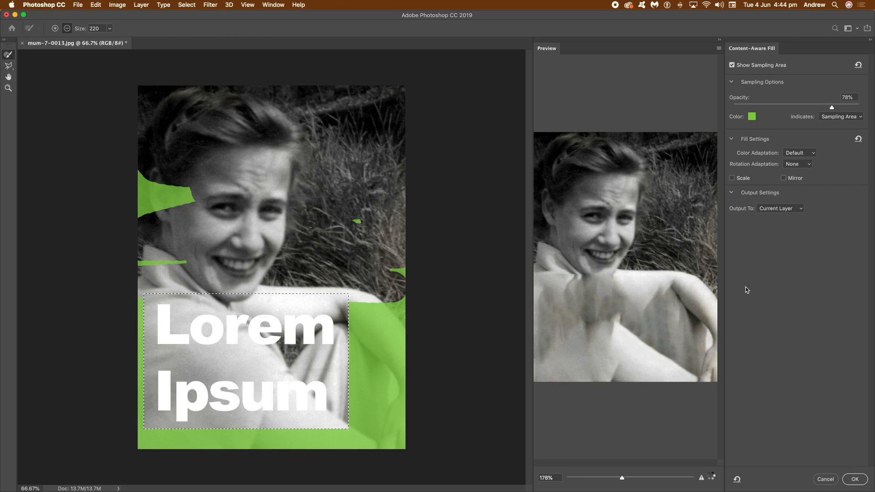
{"action": "left_click_drag", "start_coordinate": [202, 260], "coordinate": [122, 260]}
{"action": "mouse_move", "coordinate": [187, 186]}
{"action": "left_mouse_down"}
{"action": "mouse_move", "coordinate": [171, 199]}
{"action": "mouse_move", "coordinate": [135, 183]}
{"action": "left_mouse_up"}
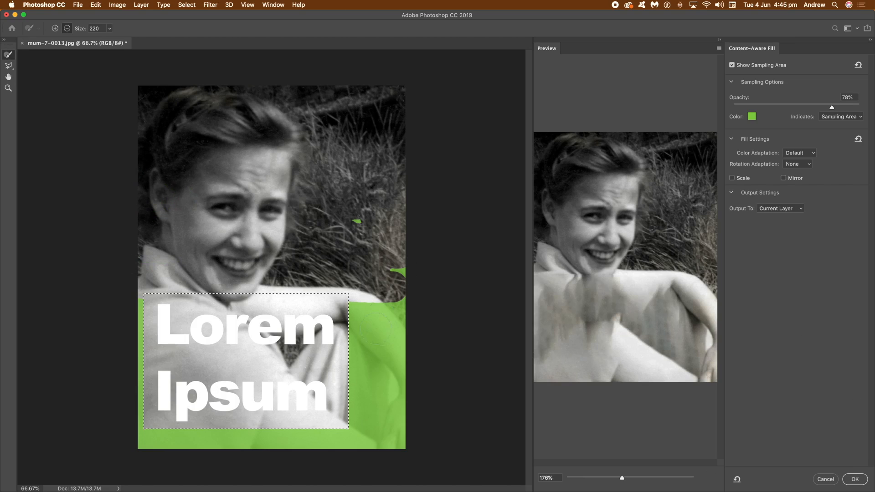
{"action": "mouse_move", "coordinate": [364, 300]}
{"action": "left_mouse_down"}
{"action": "mouse_move", "coordinate": [362, 404]}
{"action": "mouse_move", "coordinate": [382, 289]}
{"action": "mouse_move", "coordinate": [407, 301]}
{"action": "left_mouse_up"}
{"action": "left_click_drag", "start_coordinate": [389, 461], "coordinate": [393, 411]}
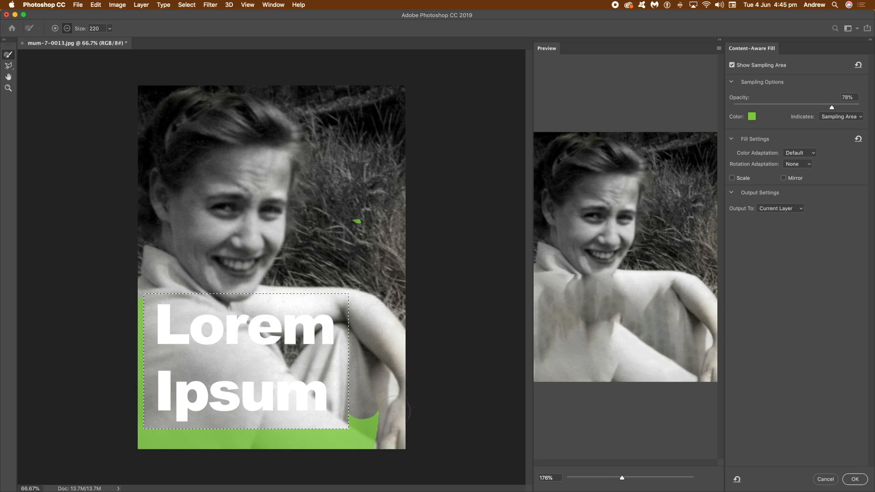
{"action": "mouse_move", "coordinate": [394, 452]}
{"action": "left_mouse_down"}
{"action": "mouse_move", "coordinate": [359, 425]}
{"action": "mouse_move", "coordinate": [363, 445]}
{"action": "mouse_move", "coordinate": [384, 428]}
{"action": "left_mouse_up"}
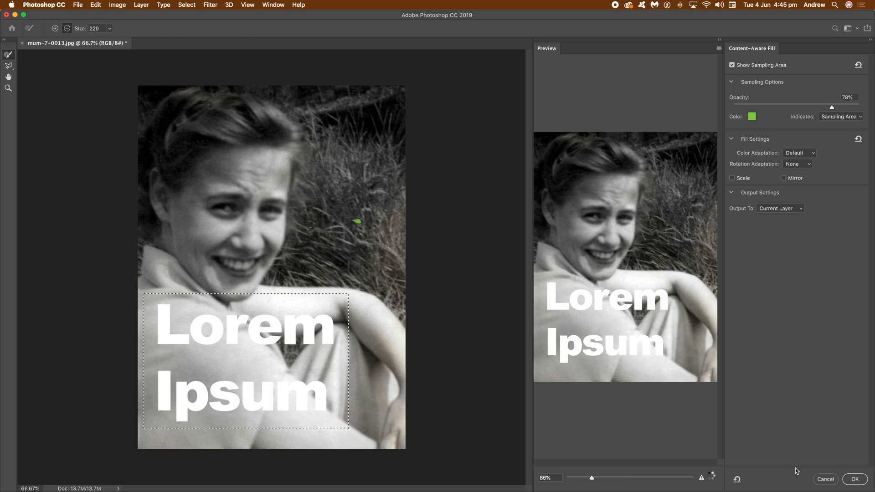
{"action": "left_click", "coordinate": [826, 479]}
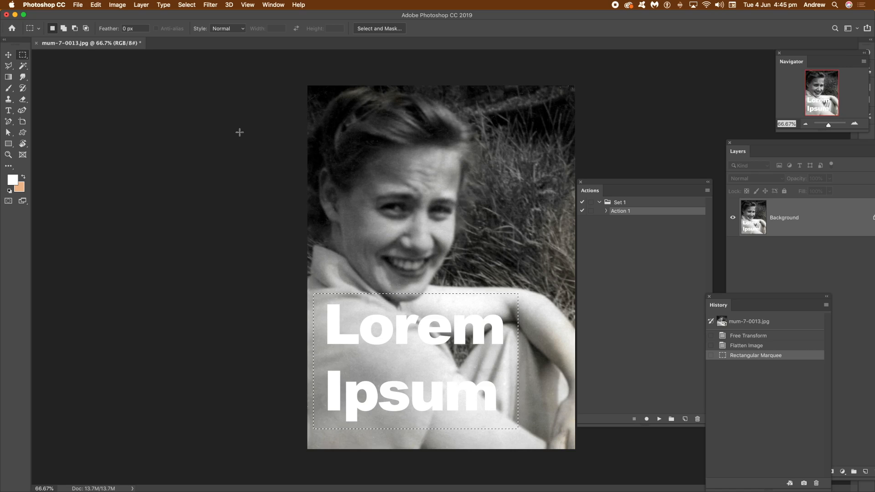
{"action": "left_click", "coordinate": [741, 348]}
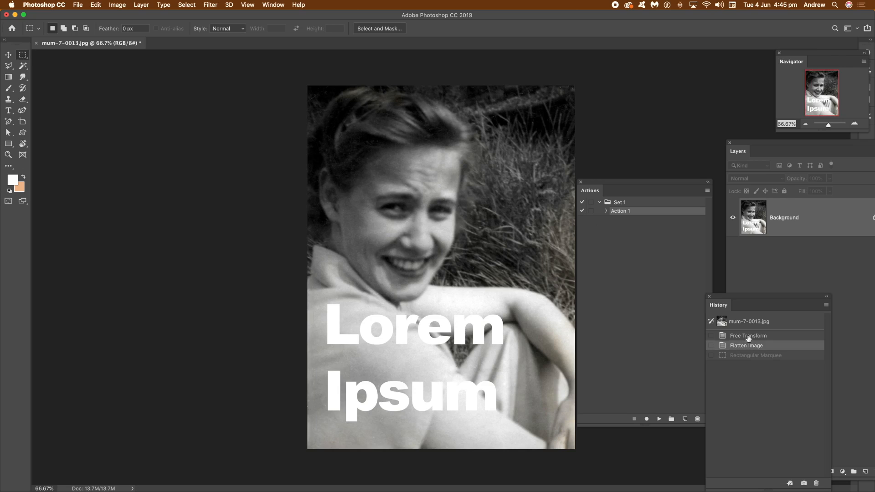
Select the letter L with the magic wand and play Action 1 on it.
{"action": "left_click", "coordinate": [24, 69]}
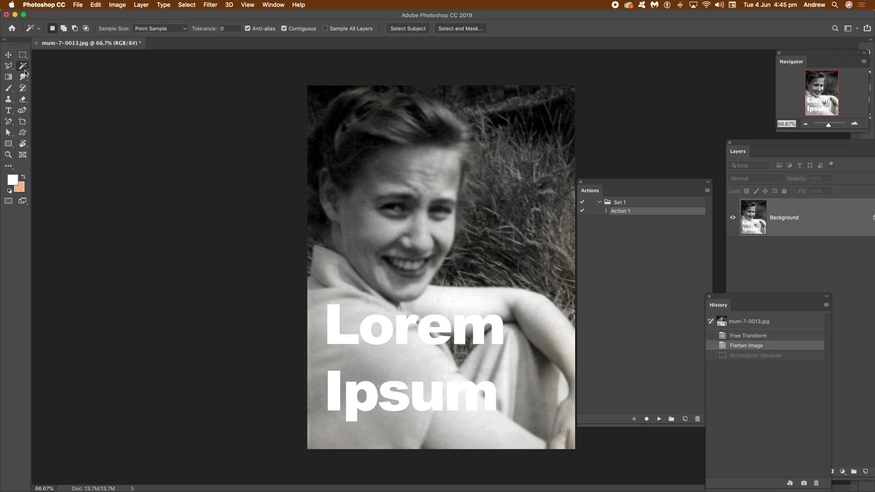
{"action": "left_click", "coordinate": [338, 334]}
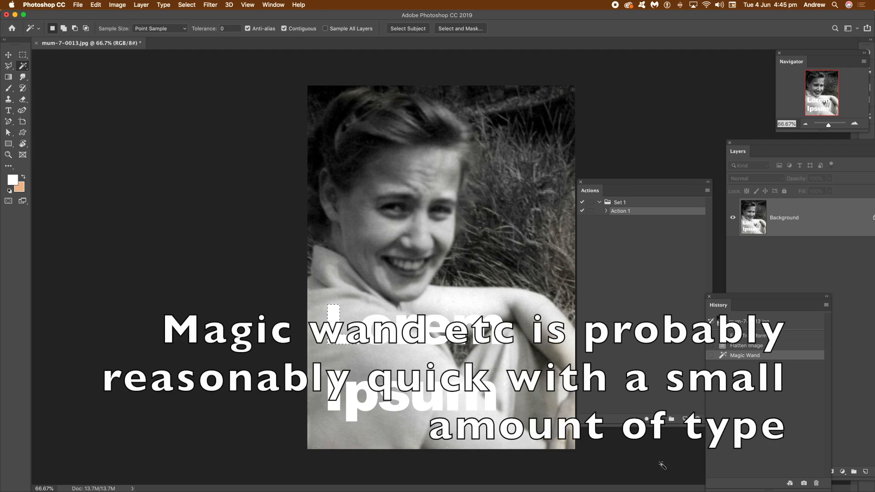
{"action": "left_click", "coordinate": [659, 418]}
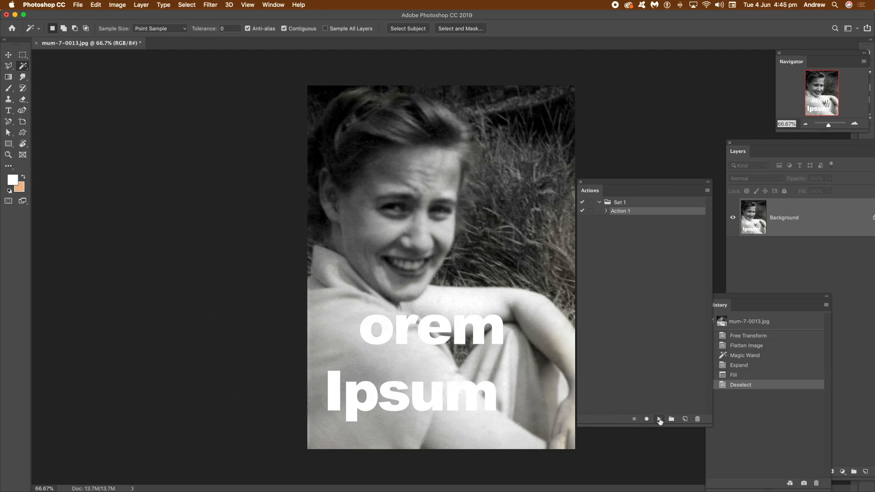